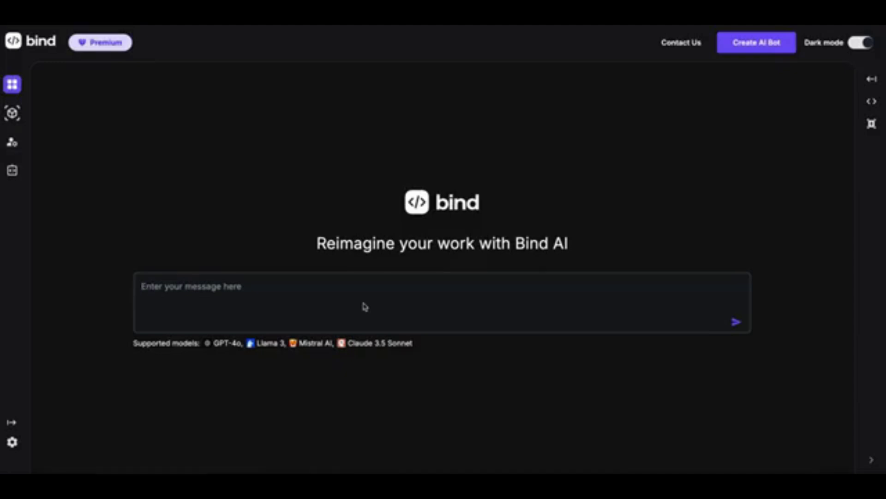
Step: Send the greeting 'hi' to the chatbot
click(233, 297)
text(hi)
key(Return)
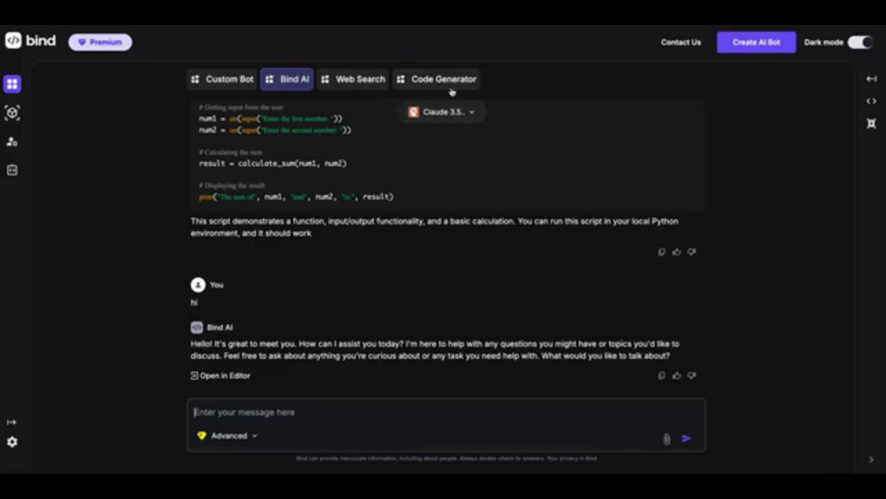
Step: Open the Code Generator and change its model from Codestral to Claude 3.5 Sonnet
click(437, 83)
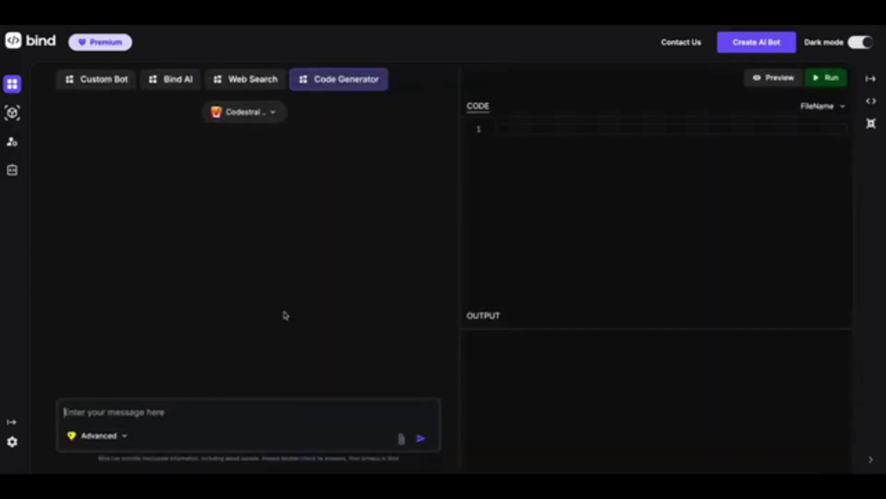
click(270, 113)
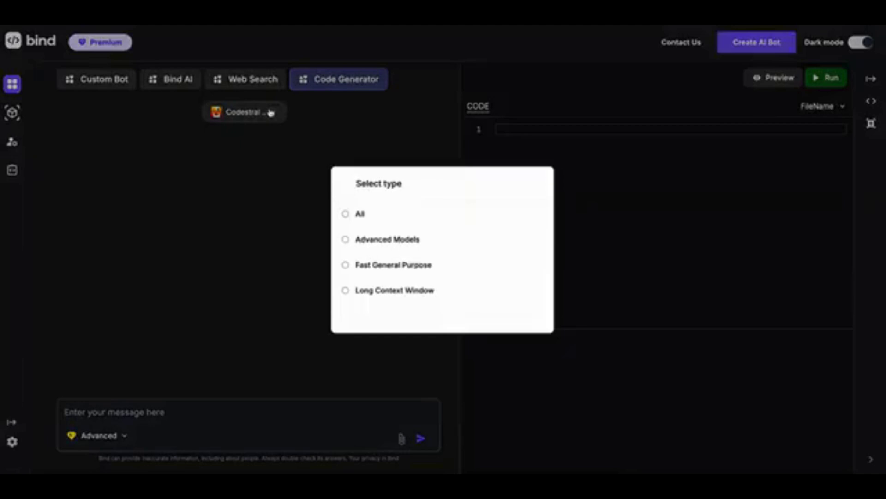
click(357, 216)
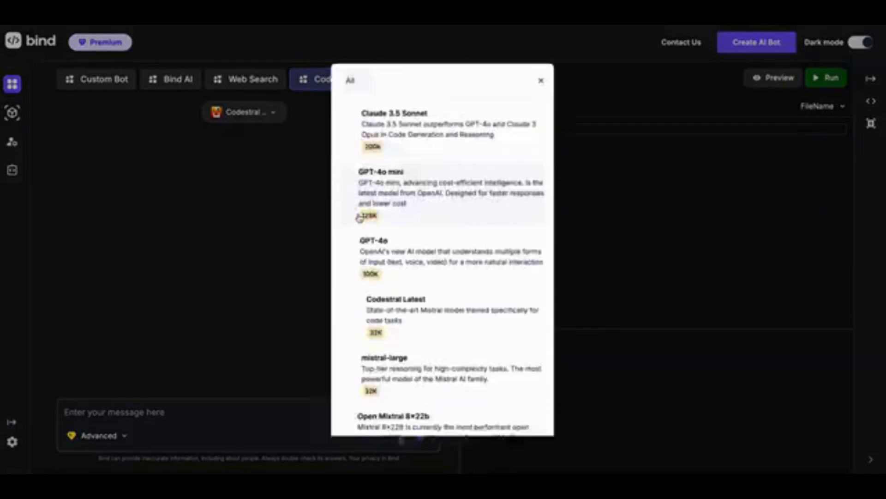
scroll(419, 375, down, 2)
scroll(425, 368, up, 2)
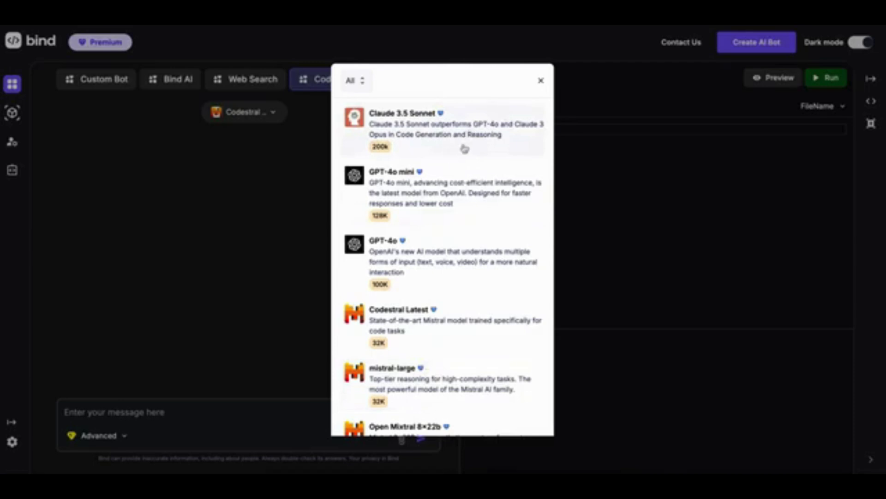
click(445, 140)
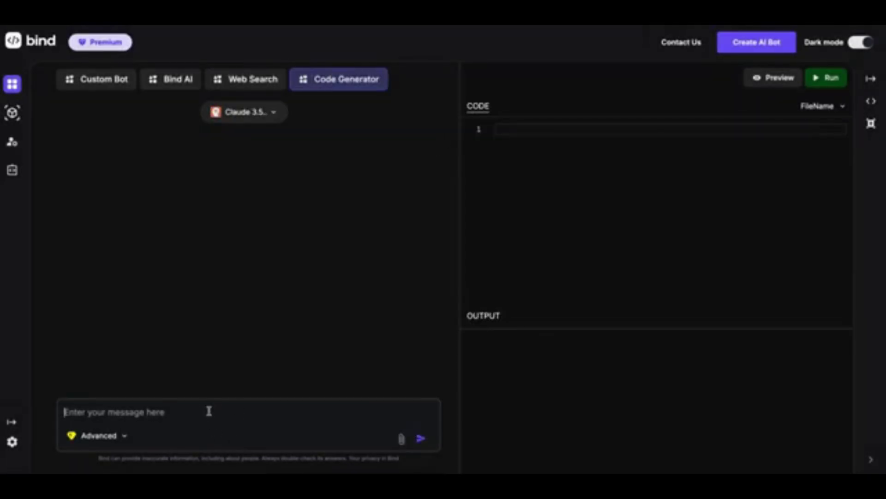
text(write a)
text( py)
text(thn)
text(n scri)
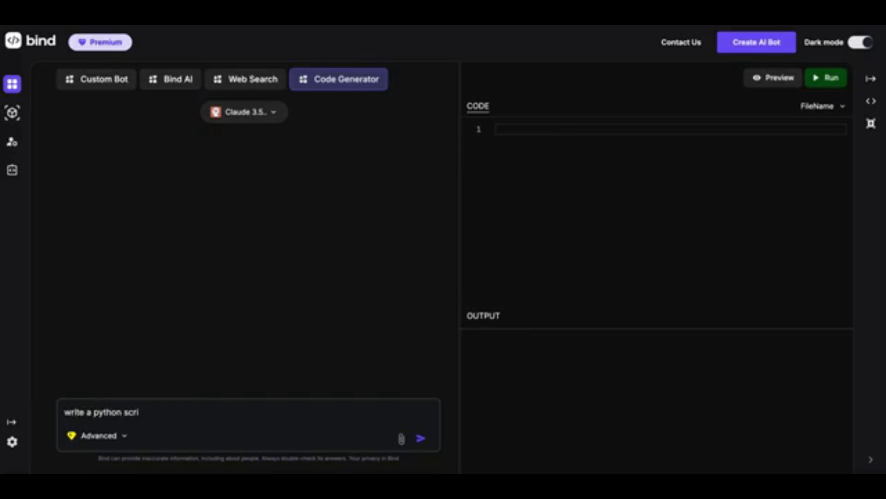
text(um 1+1)
Step: Request a Python 1+1 sum script and run it to print 'The sum of 1 + 1 is: 2'
key(Return)
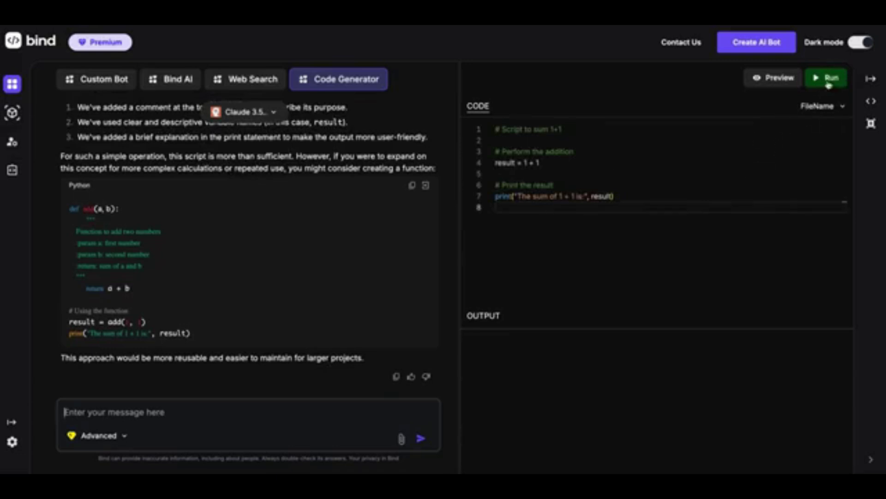
click(829, 82)
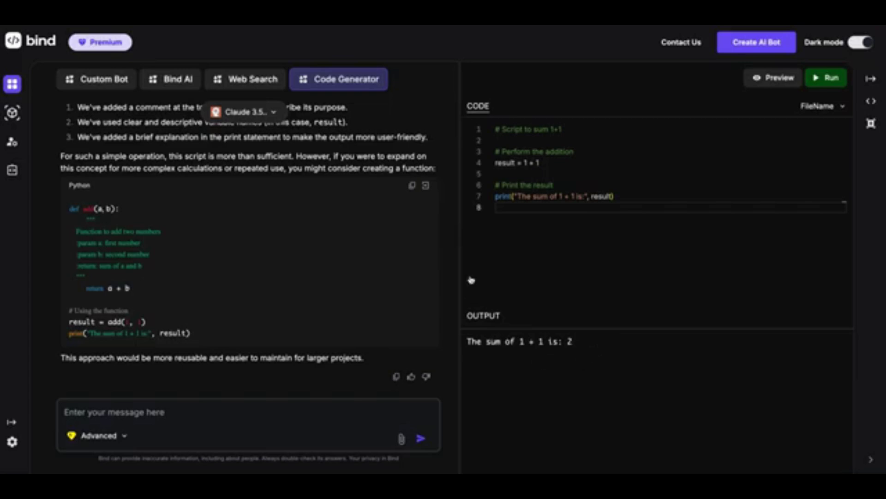
click(204, 413)
text(wt)
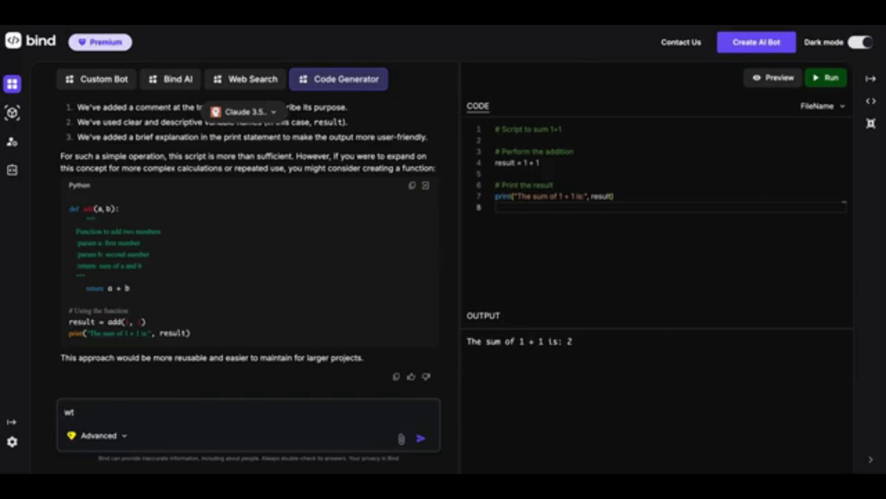
text(e code for a html landing page for a lifet)
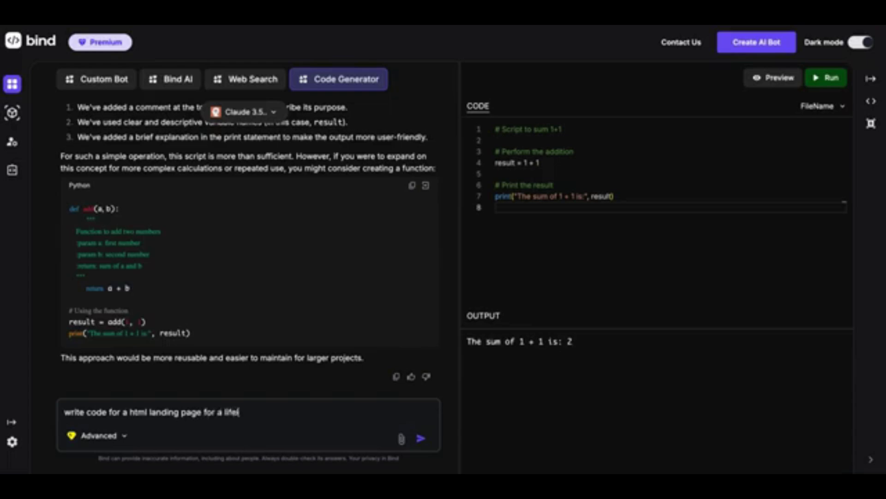
text(ime )
text(deals site cal)
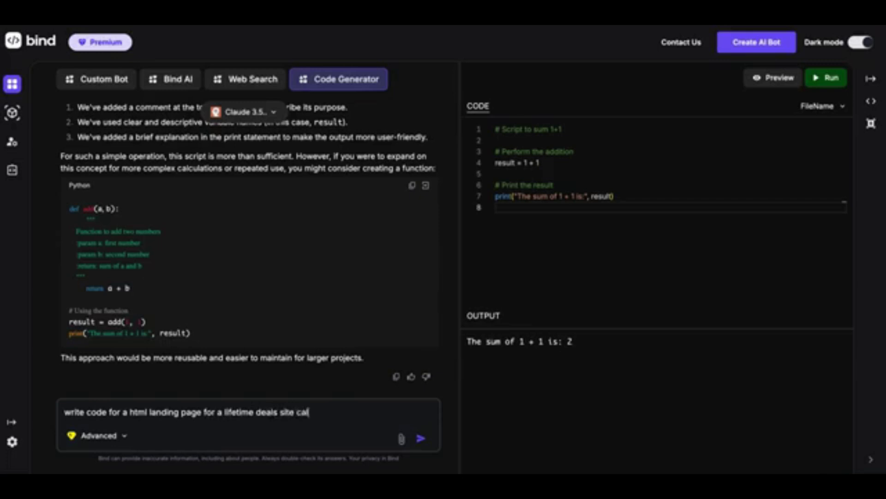
text(led AppSUmo. use tailwind cs)
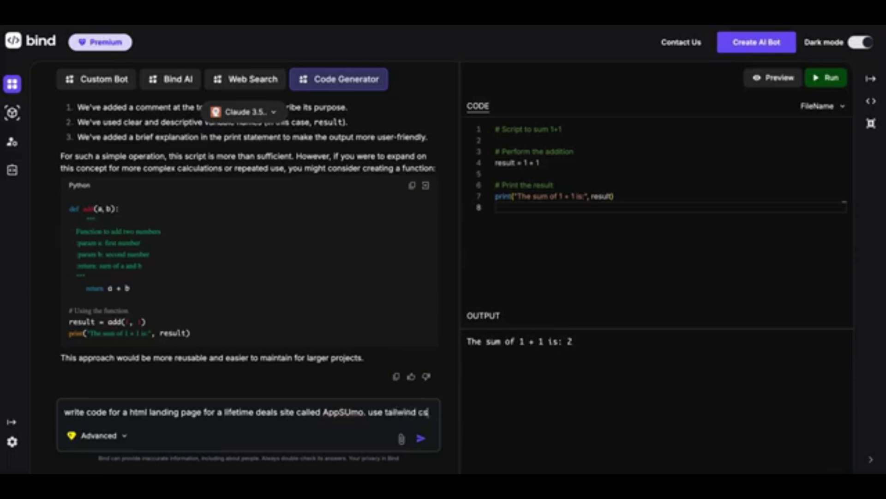
text( e)
text(beed)
text(ed in the h)
text(tml.)
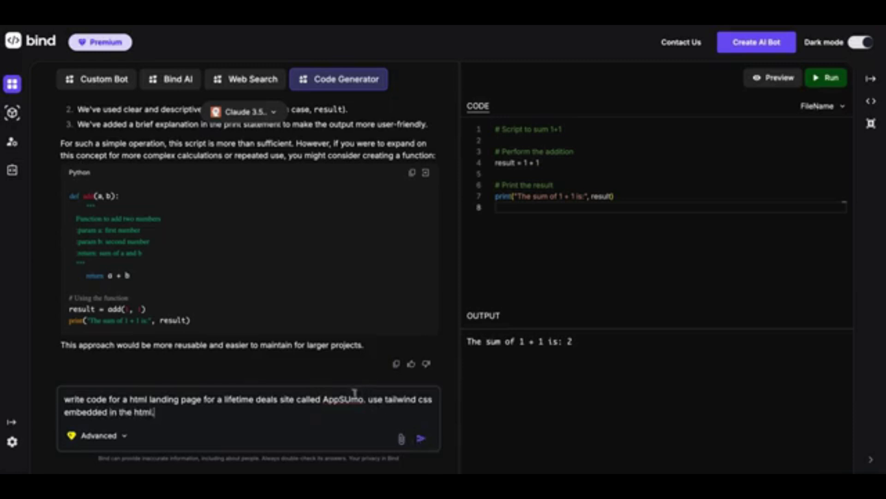
Step: Send the prompt for an AppSumo lifetime-deals landing page in HTML with embedded Tailwind CSS
click(422, 439)
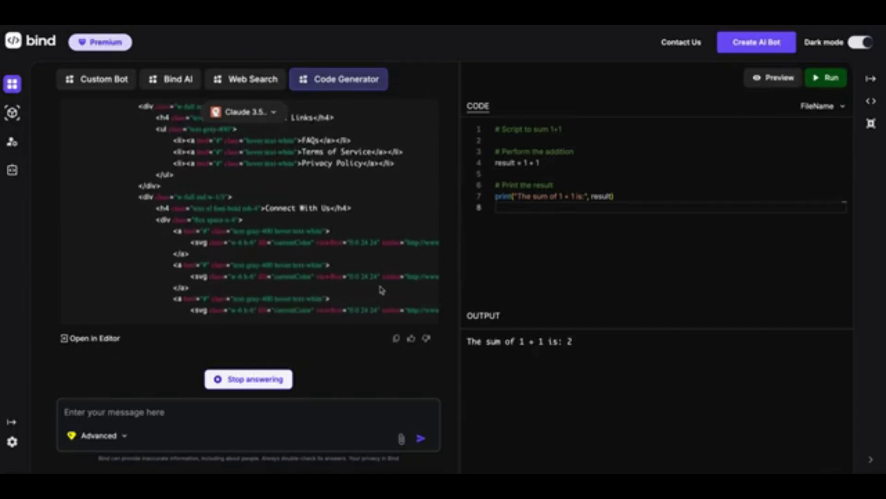
Step: Review the generated AppSumo landing page HTML in the code editor, from end to top
click(583, 171)
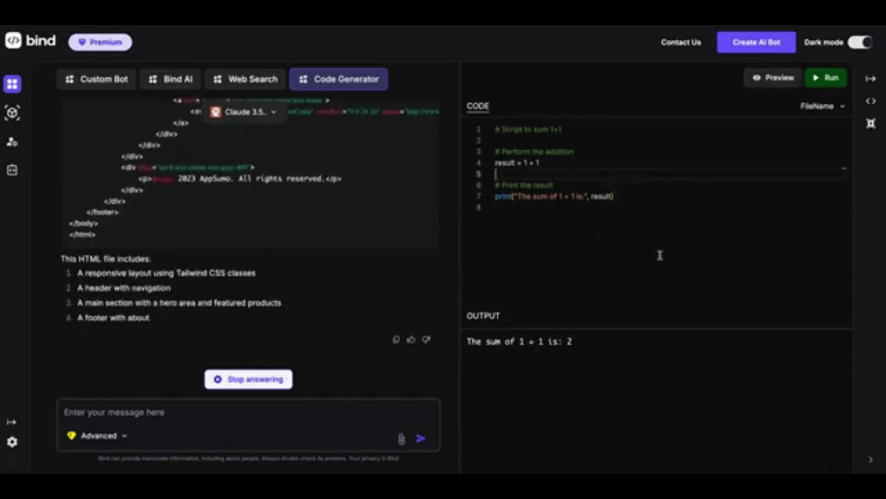
click(627, 207)
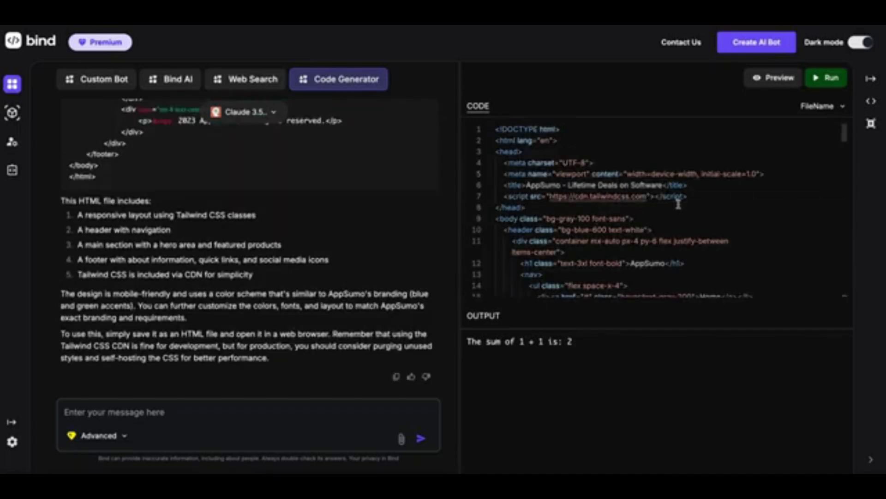
click(554, 130)
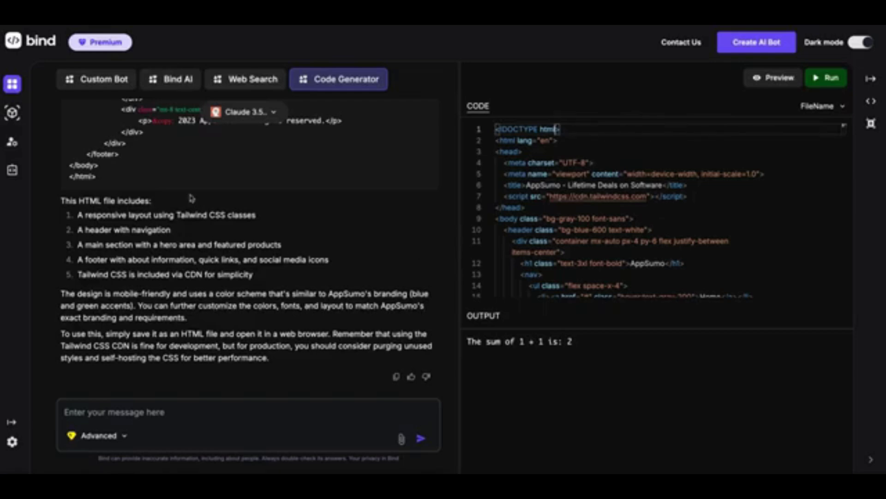
scroll(189, 200, up, 4)
scroll(618, 221, down, 5)
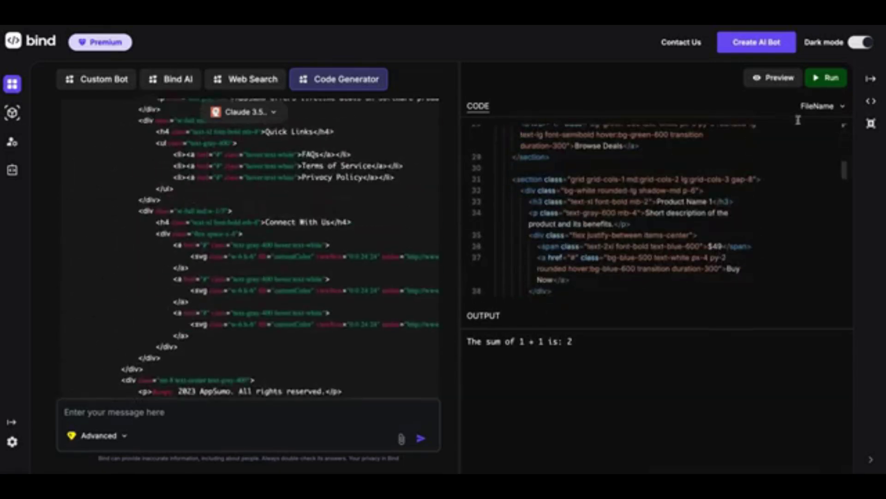
click(827, 78)
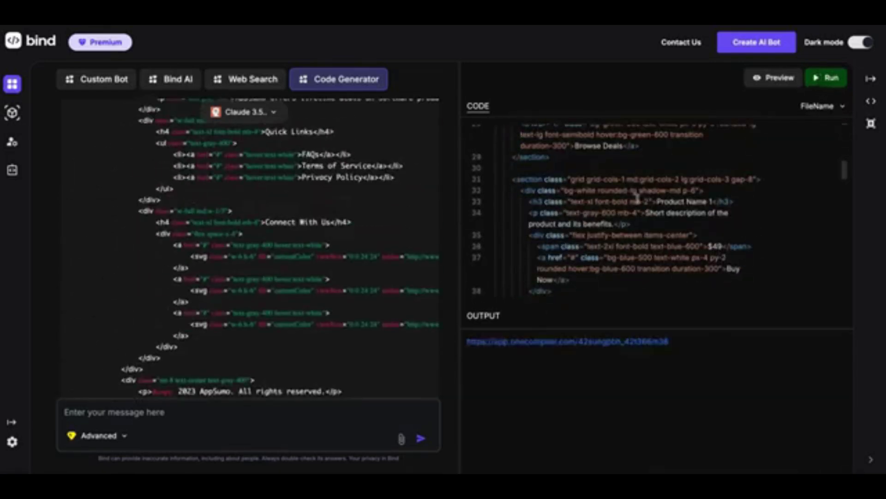
scroll(714, 146, up, 5)
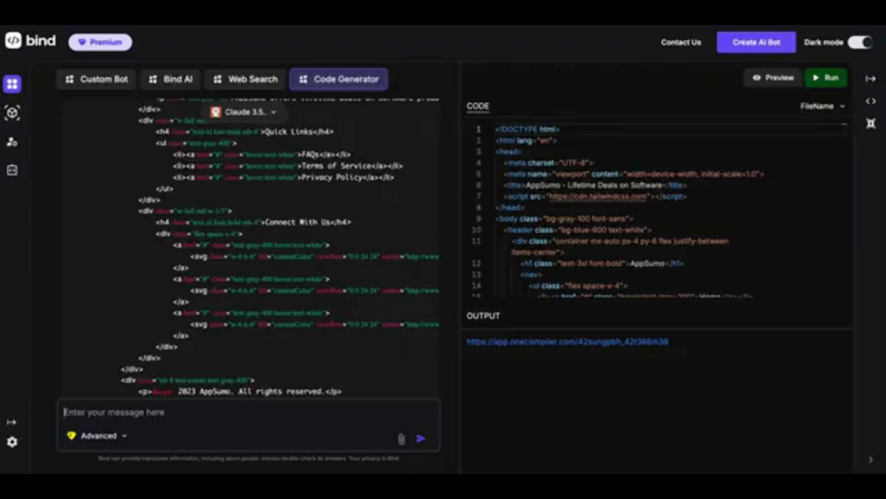
text(when I cl)
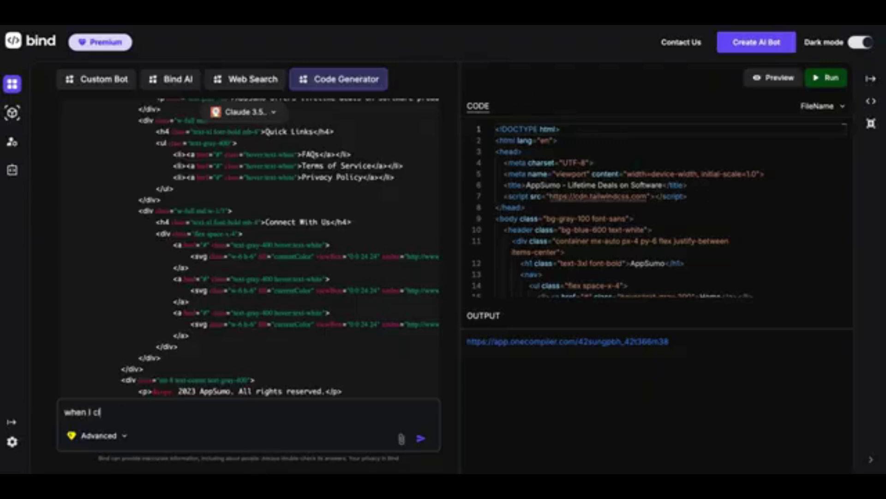
text(ick on buy now, it should)
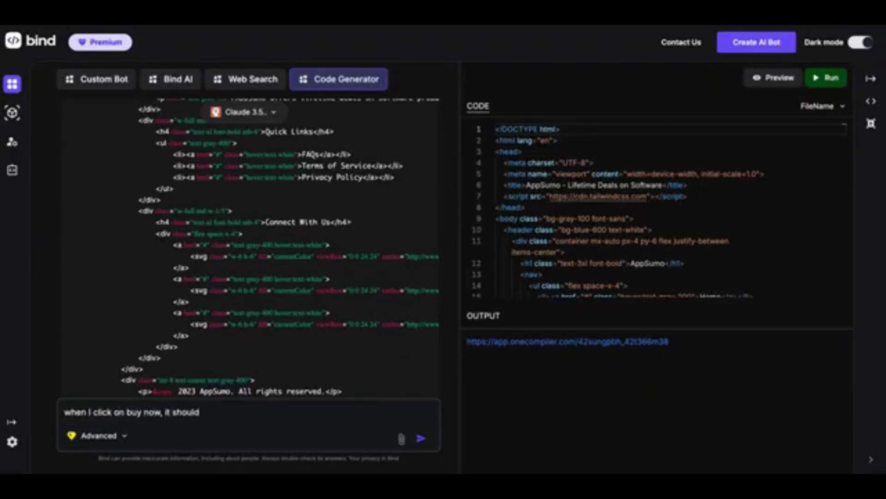
text( take )
text(me to a check)
text(out pa)
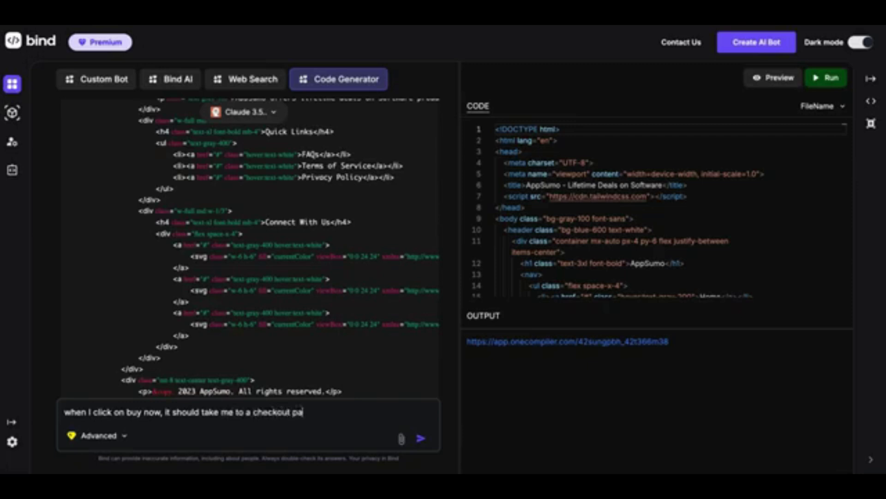
text(ge with cred)
text(it card payment)
text( option)
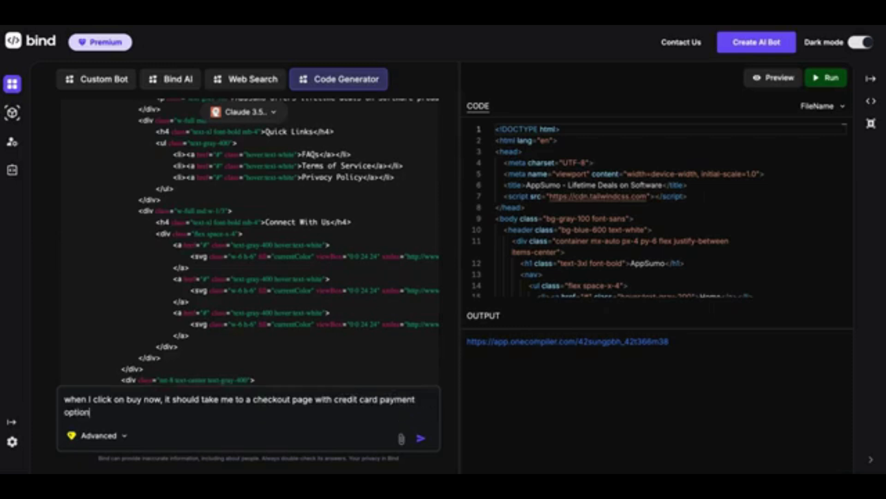
text(reger)
text(nerate the ent)
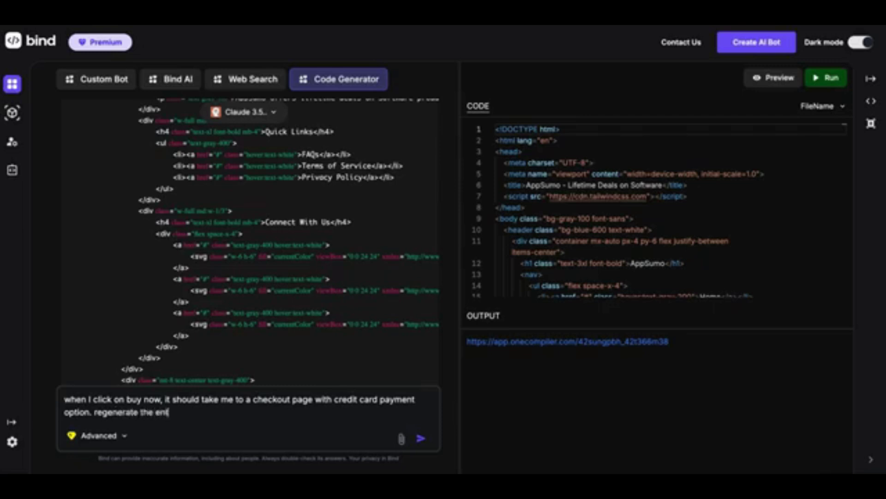
text(code.)
Step: Ask for the full page regenerated so Buy Now opens a credit-card checkout page
click(420, 438)
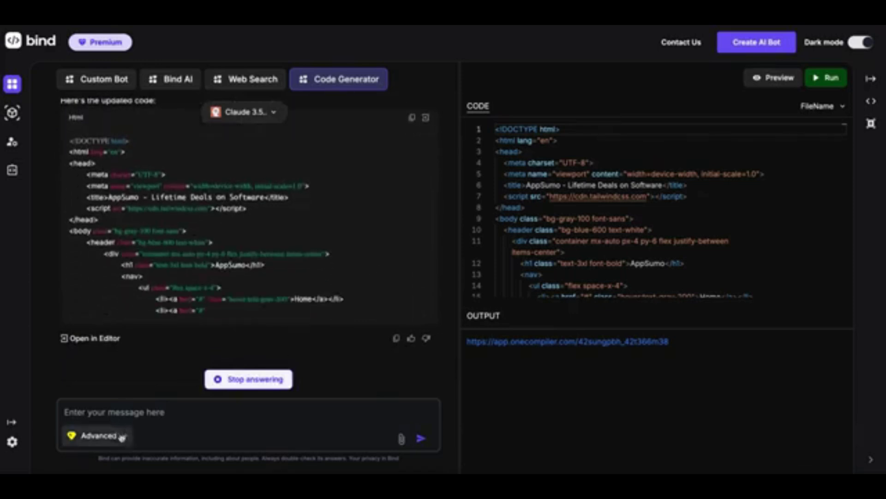
click(125, 441)
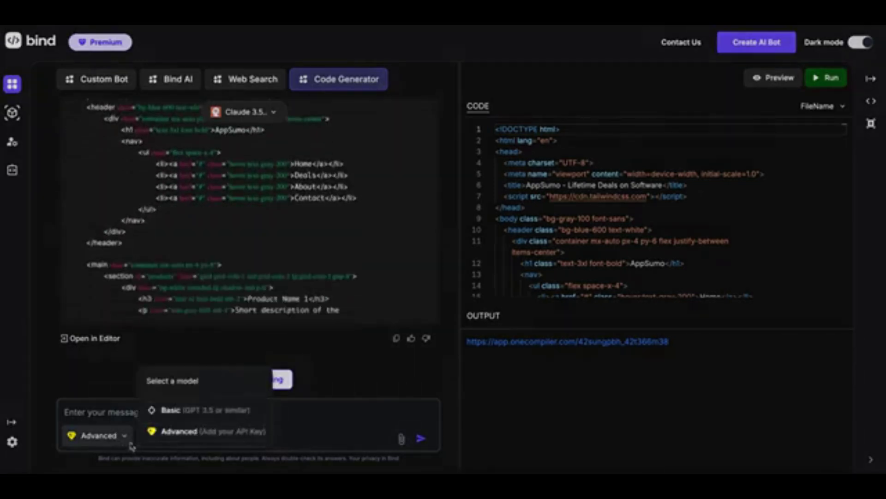
click(159, 438)
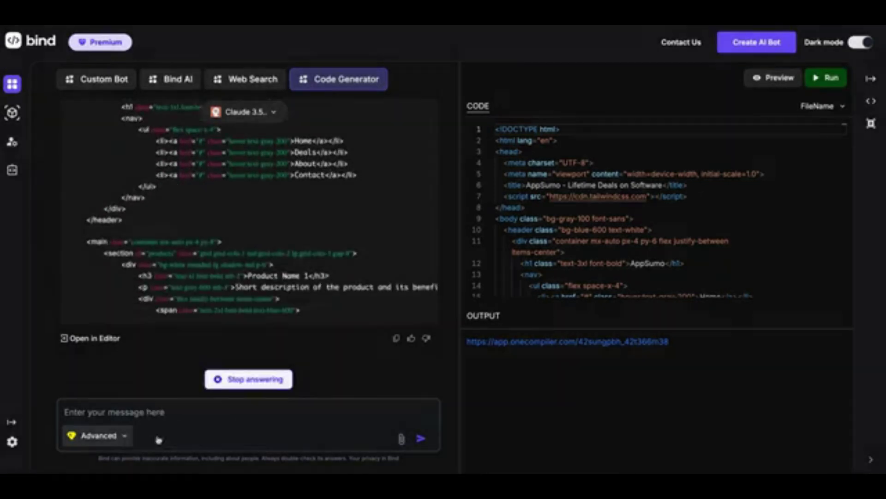
click(123, 436)
click(228, 434)
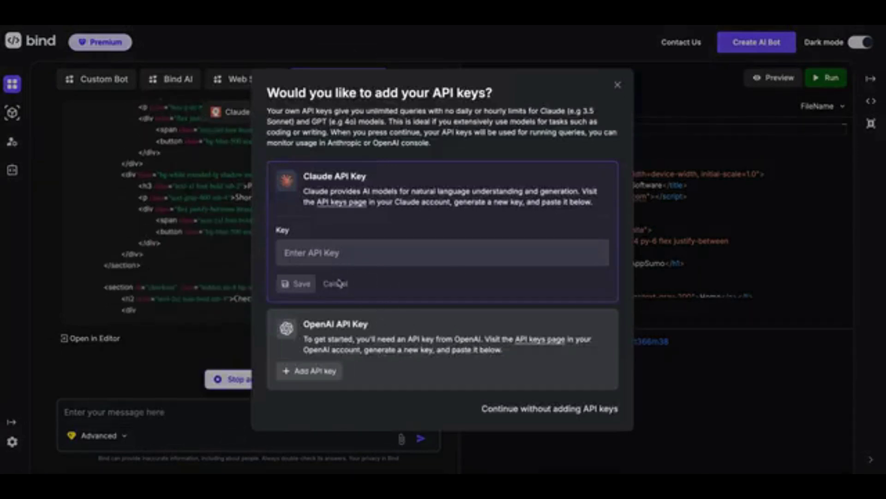
click(382, 251)
text(sdsd)
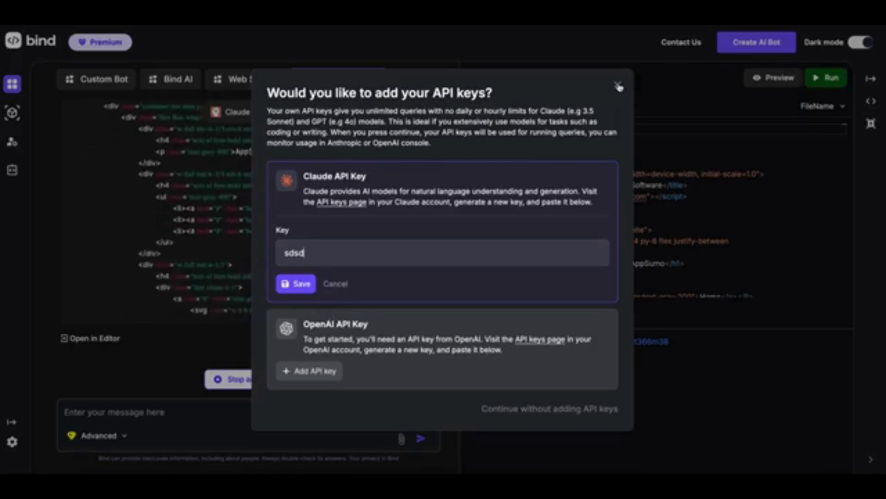
click(618, 87)
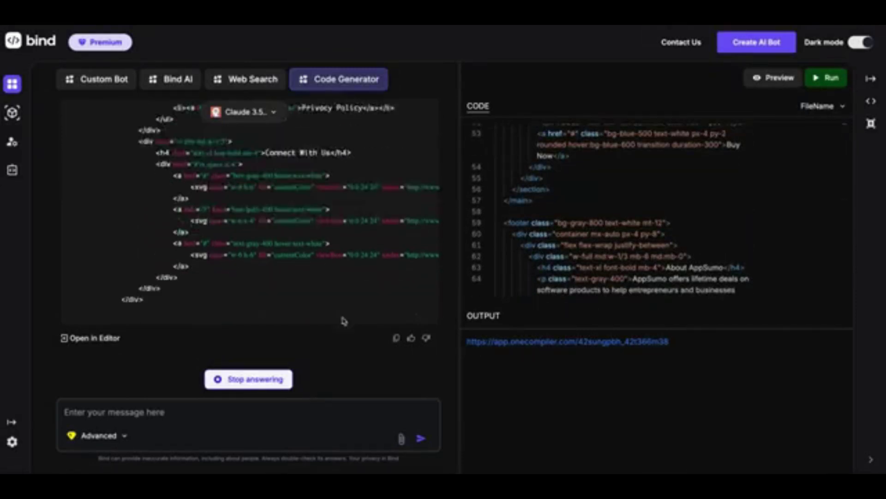
scroll(609, 238, up, 1)
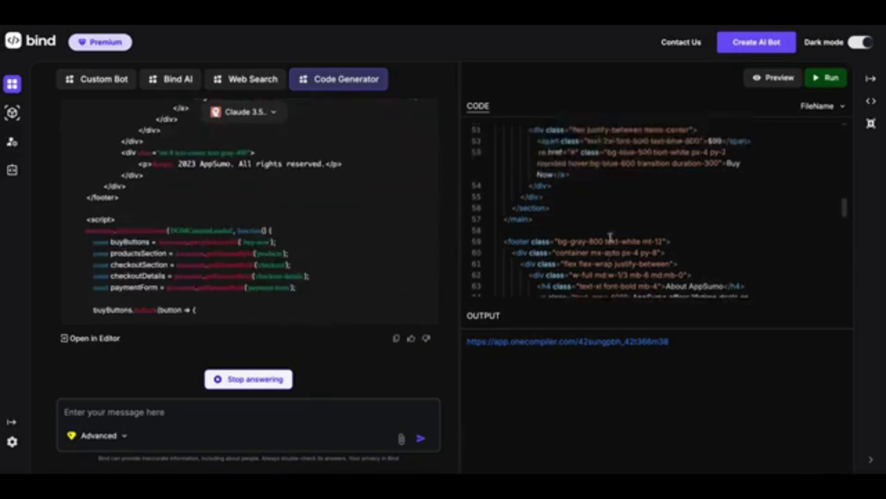
scroll(609, 238, up, 1)
scroll(610, 238, up, 3)
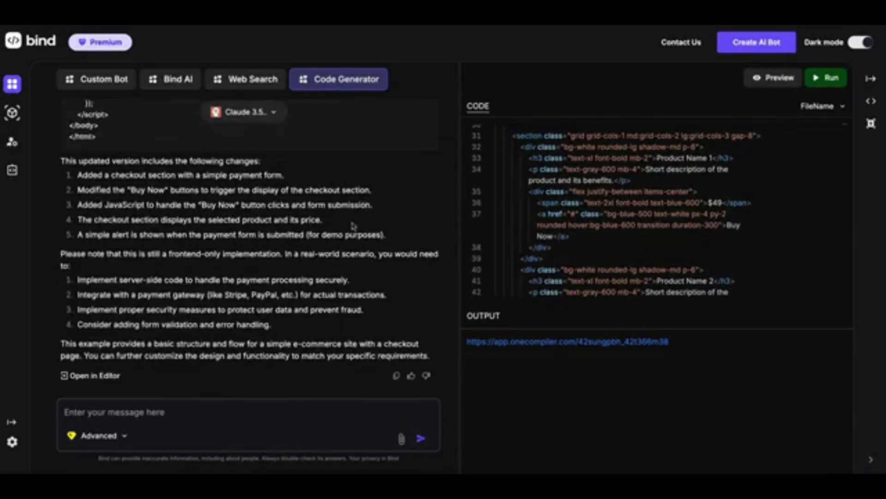
scroll(377, 201, up, 1)
scroll(377, 201, up, 2)
scroll(324, 181, up, 3)
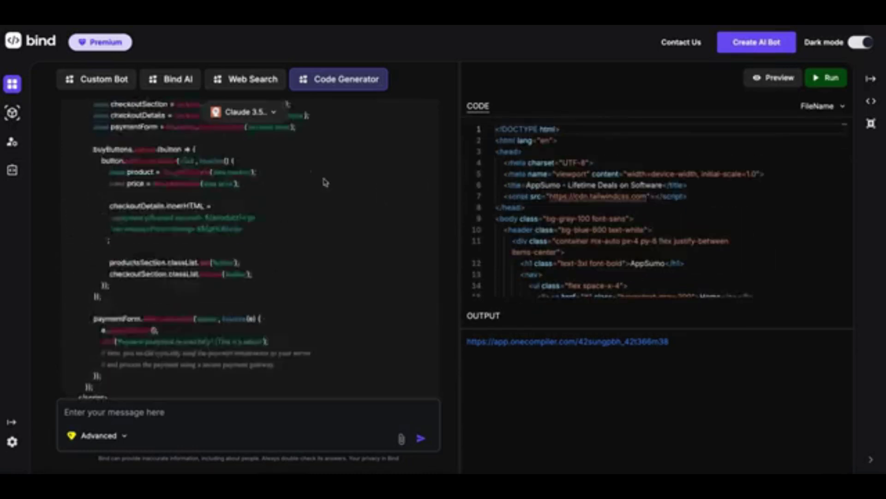
scroll(325, 182, up, 3)
scroll(324, 181, up, 3)
scroll(325, 181, up, 3)
scroll(324, 181, up, 2)
scroll(293, 189, up, 2)
scroll(293, 188, up, 3)
scroll(294, 191, up, 3)
scroll(292, 192, up, 3)
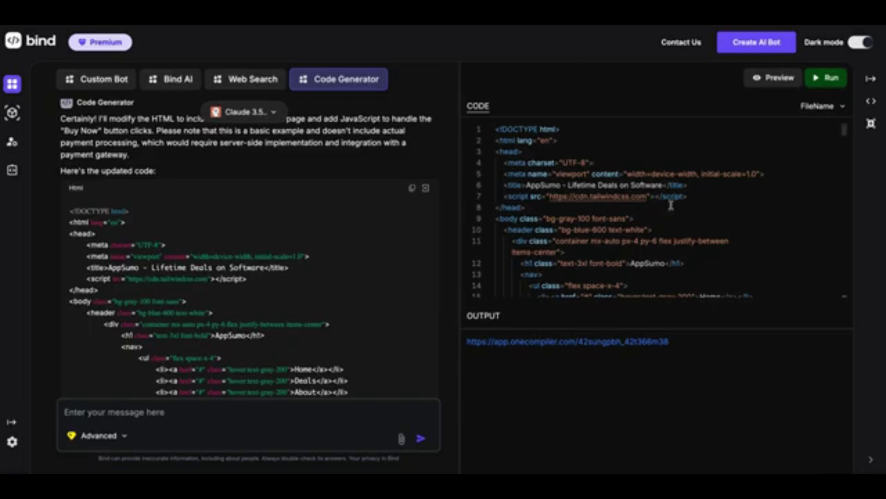
Step: Run the updated code, preview it, and confirm Buy Now opens the credit-card checkout
click(738, 236)
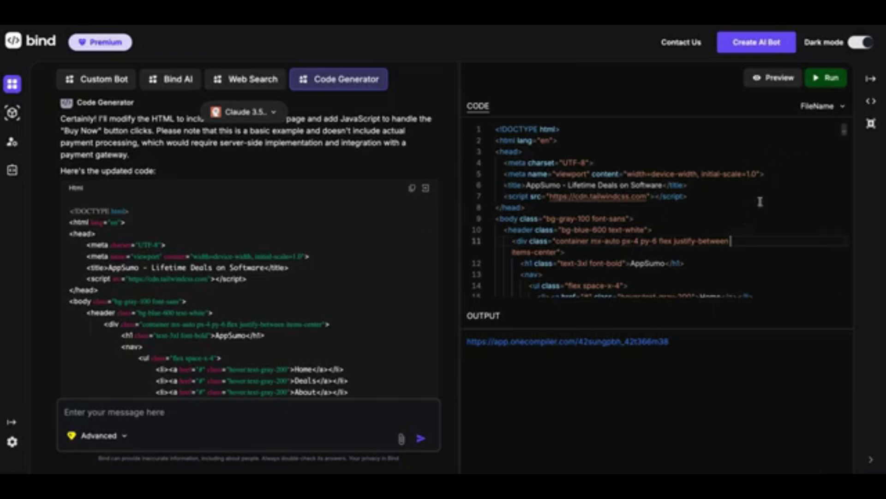
click(830, 77)
click(774, 78)
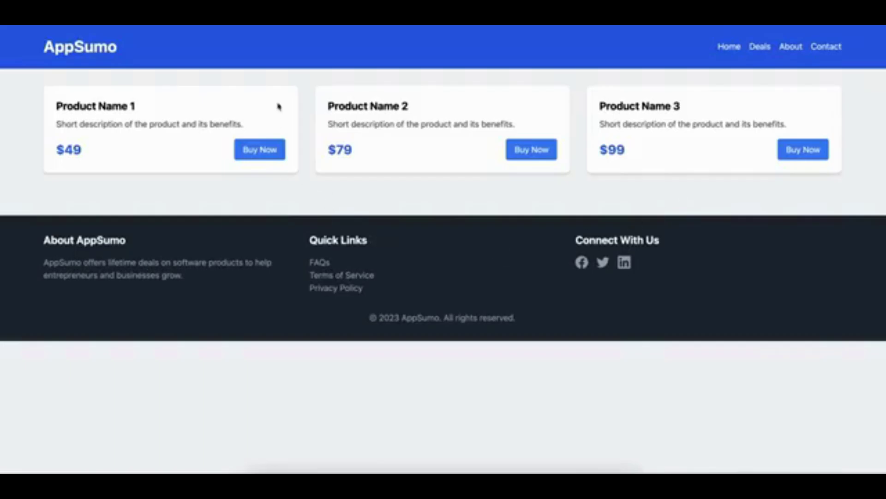
click(265, 151)
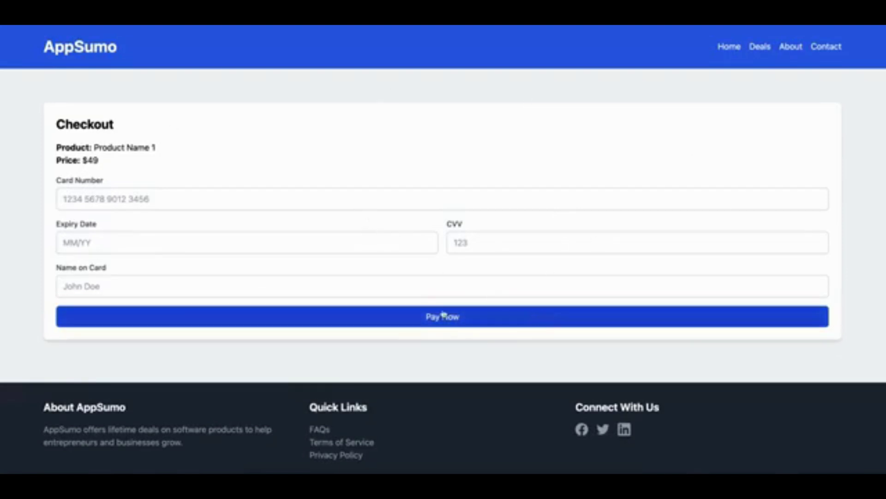
click(489, 21)
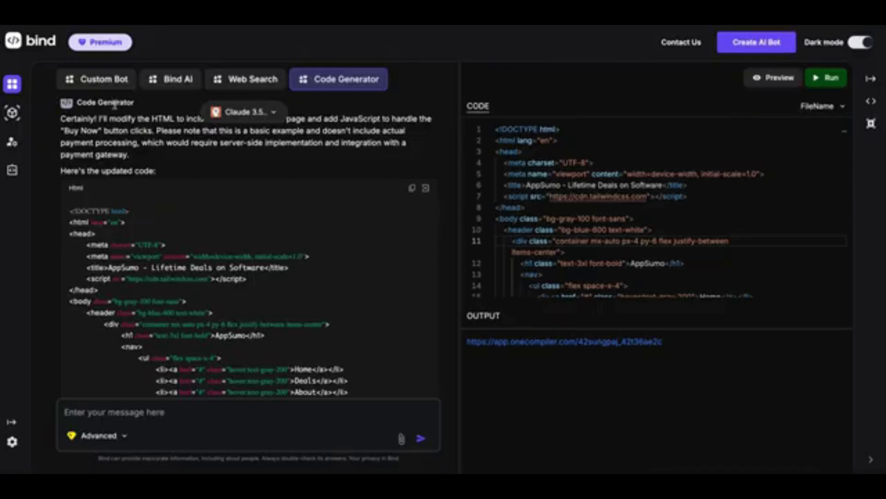
scroll(300, 357, up, 3)
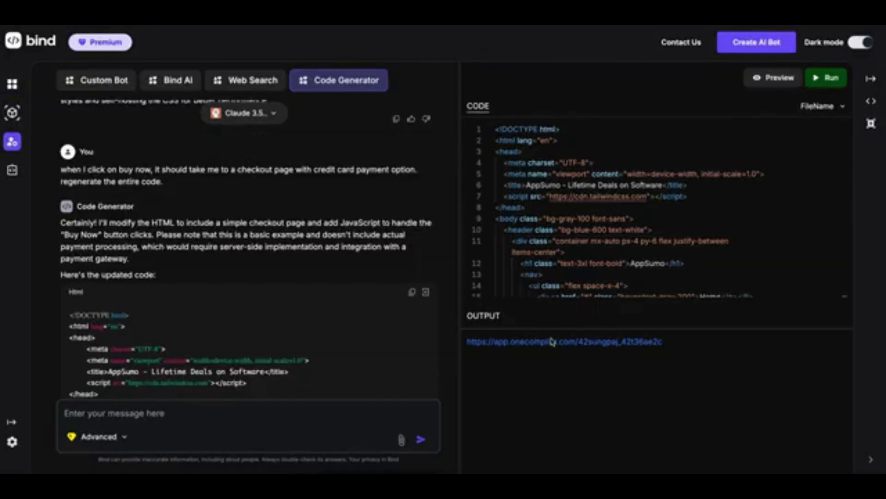
Step: Turn off Dark mode to use the light theme
click(861, 43)
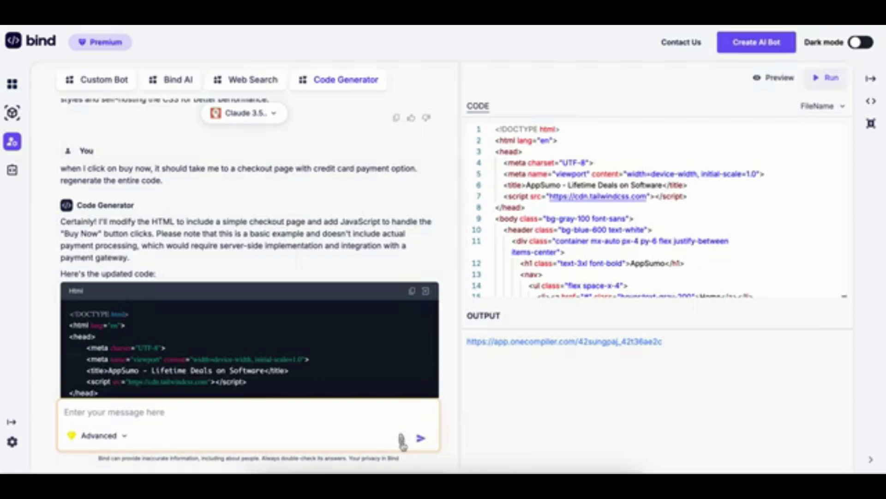
Step: Open the data integrations and look over the GitHub accounts and connect-account form
click(401, 440)
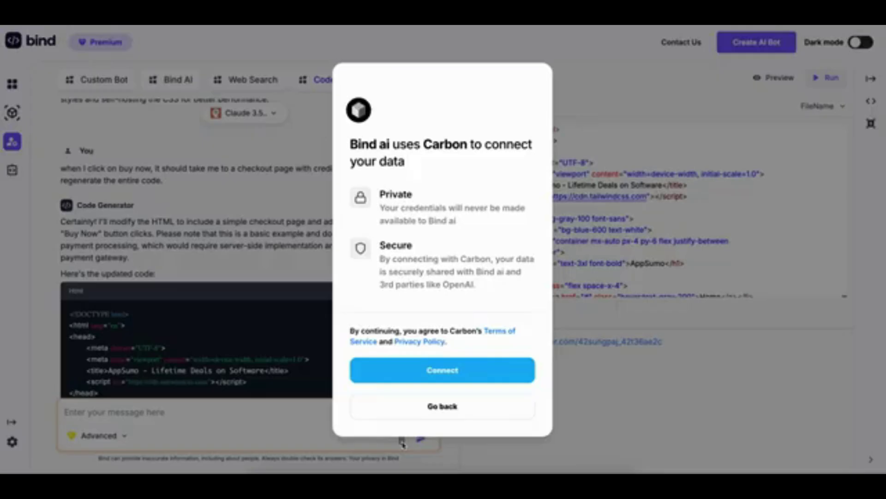
click(436, 375)
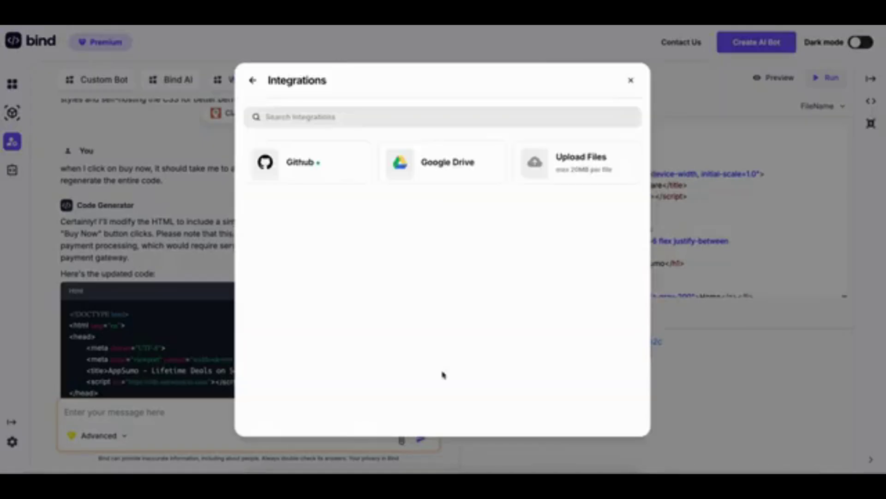
click(305, 163)
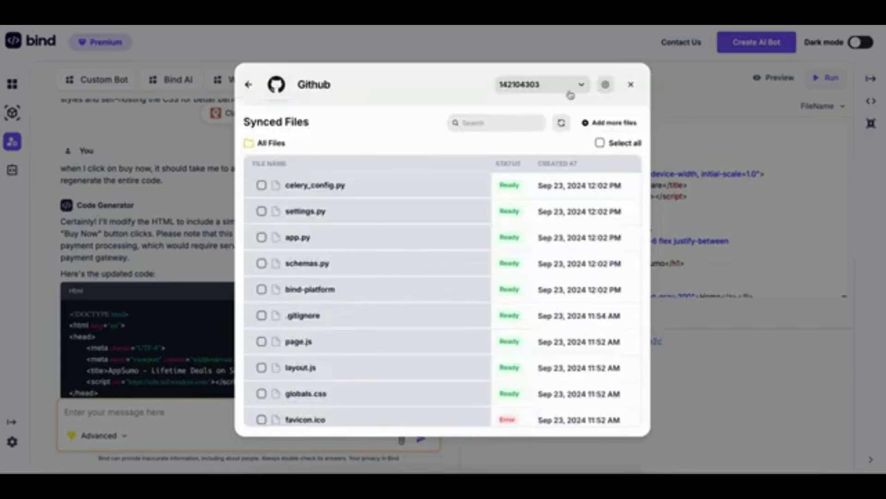
click(553, 85)
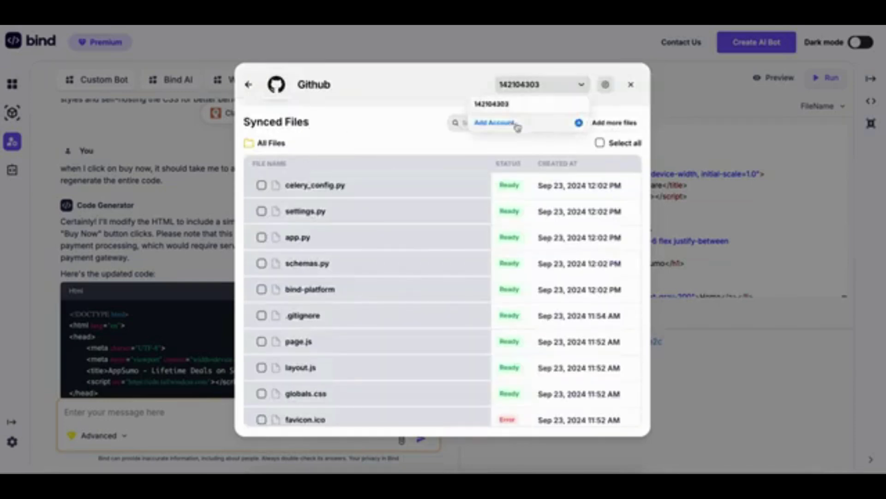
click(526, 128)
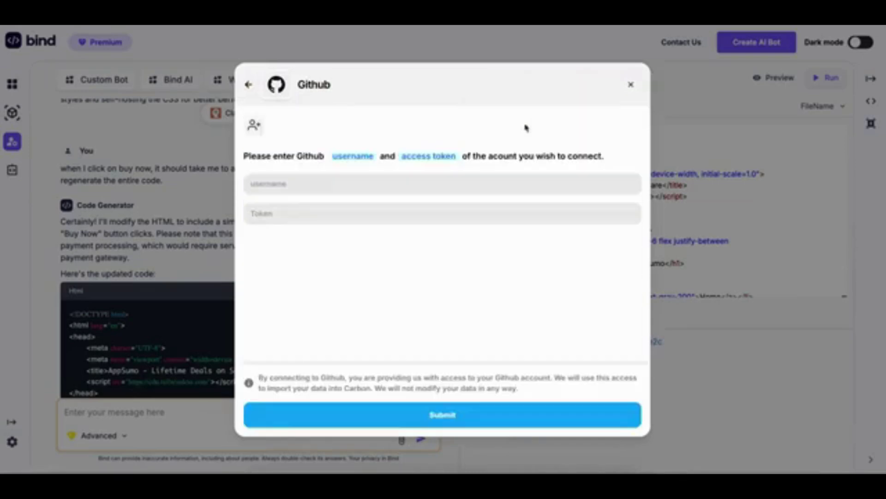
click(349, 184)
click(337, 212)
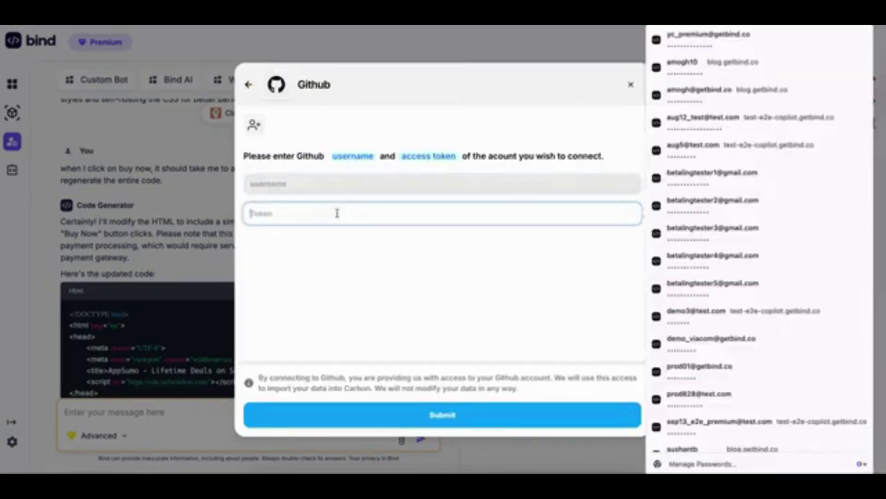
click(248, 84)
Step: Upload readme.md from the bind-platform repository for syncing and close the GitHub dialog
click(330, 162)
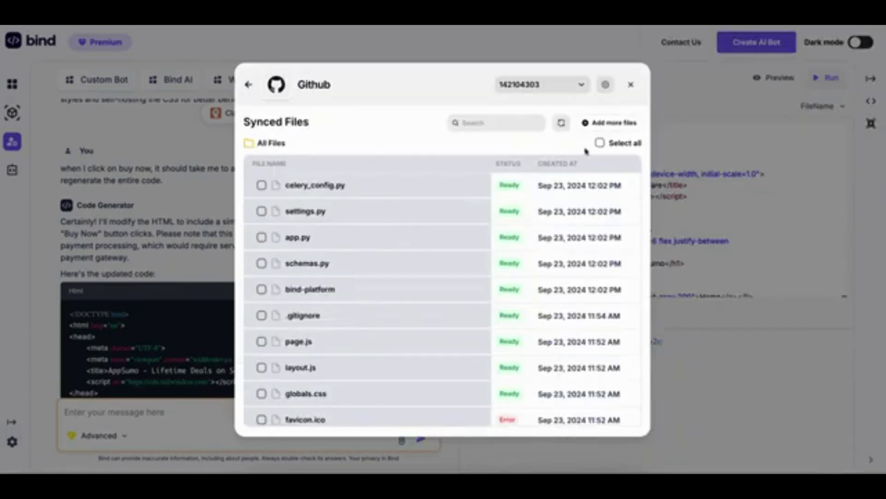
click(600, 124)
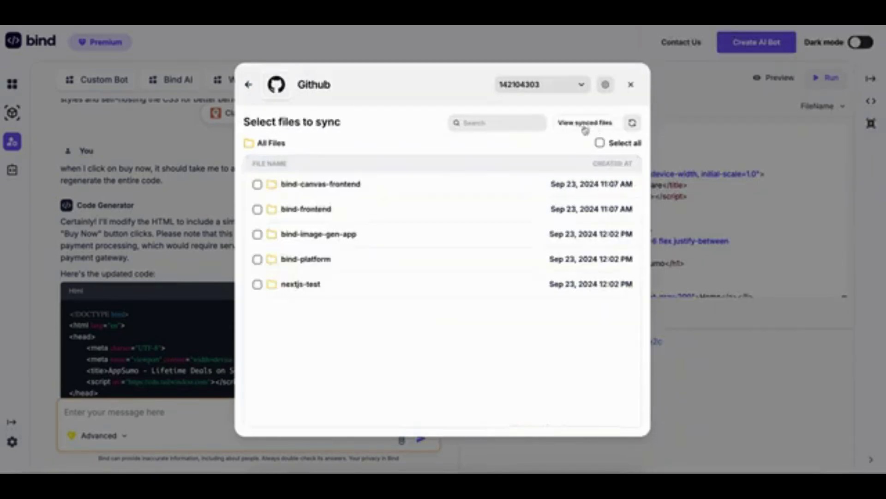
click(314, 259)
click(257, 283)
click(449, 416)
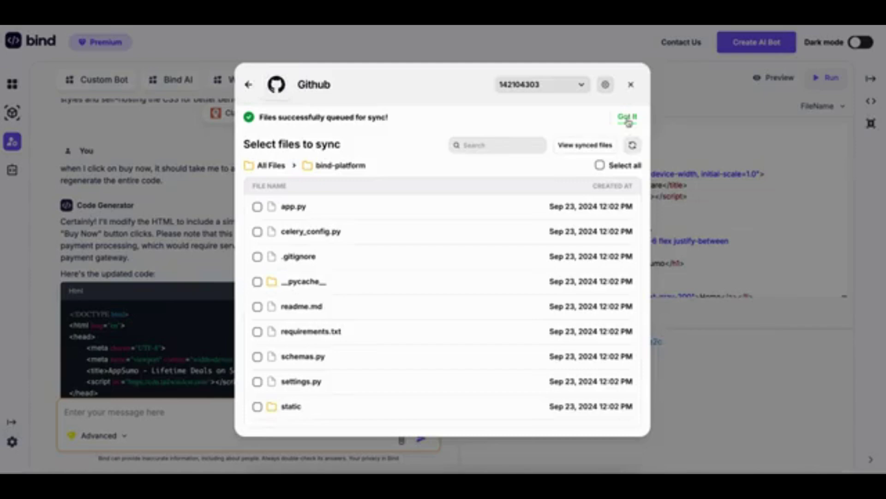
click(628, 118)
click(631, 84)
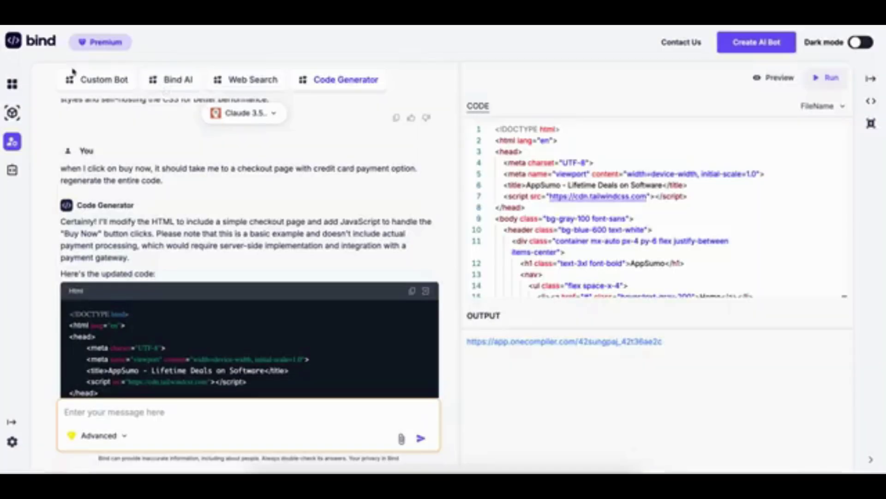
Step: Ask the Custom Bot 'Explain all the APIs in the backend.' and stop its reply once endpoints are listed
click(97, 83)
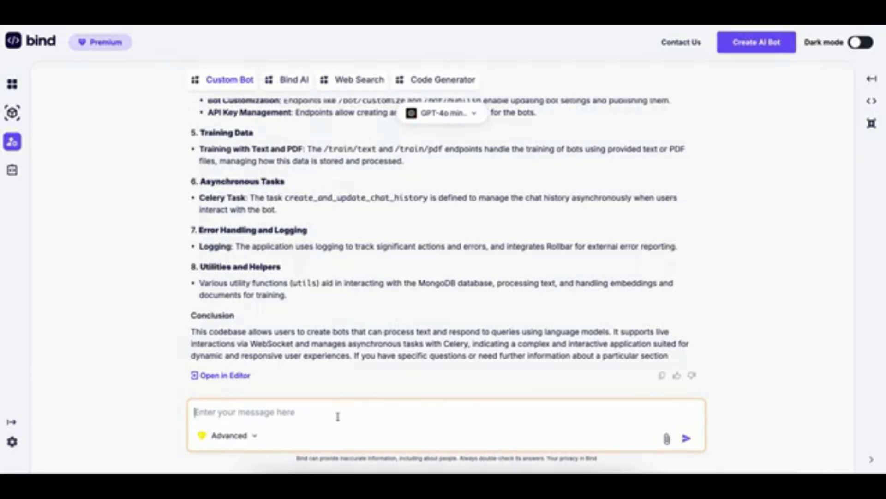
text(Explain all the APIs)
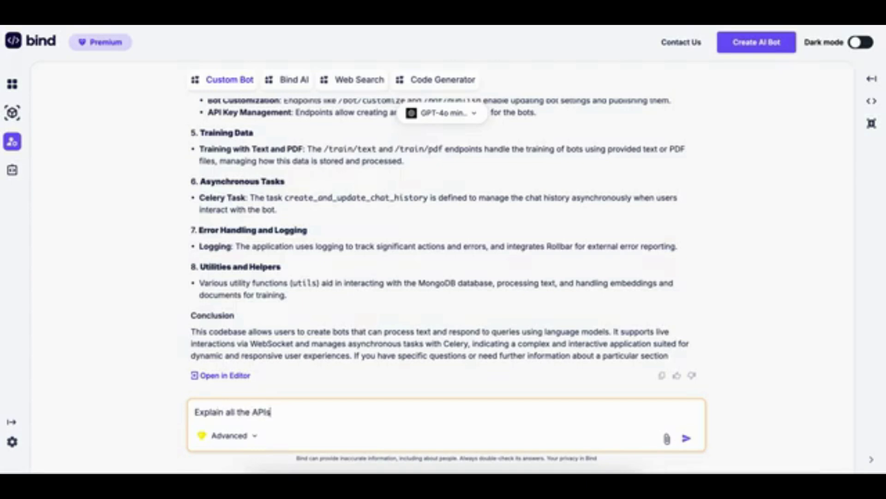
text(in the back)
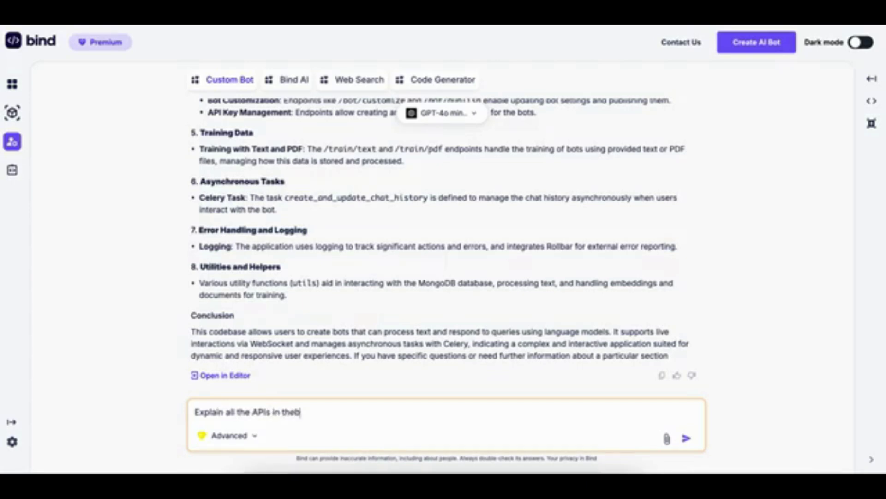
text(end.)
click(686, 440)
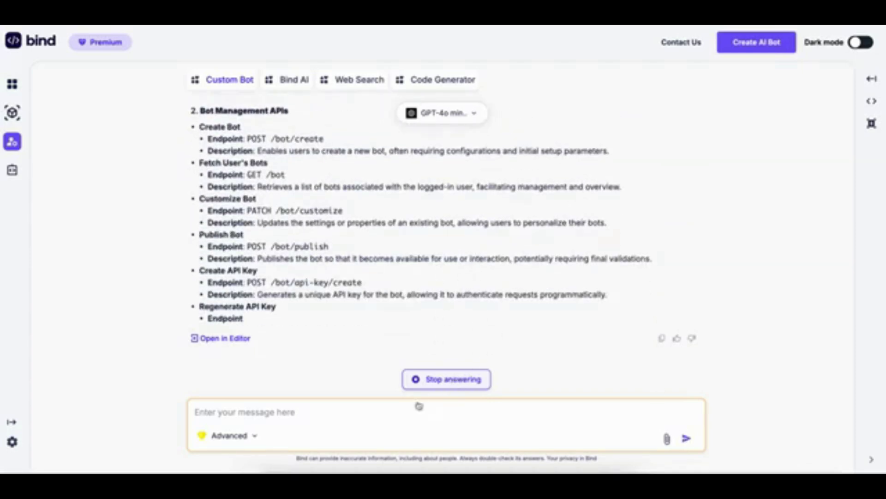
click(439, 380)
scroll(444, 239, up, 1)
scroll(444, 232, up, 3)
scroll(444, 232, up, 3)
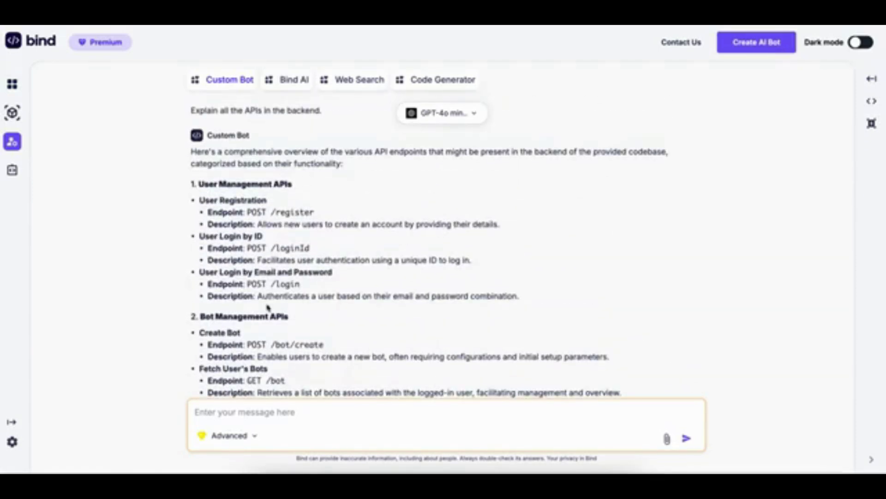
scroll(440, 334, down, 5)
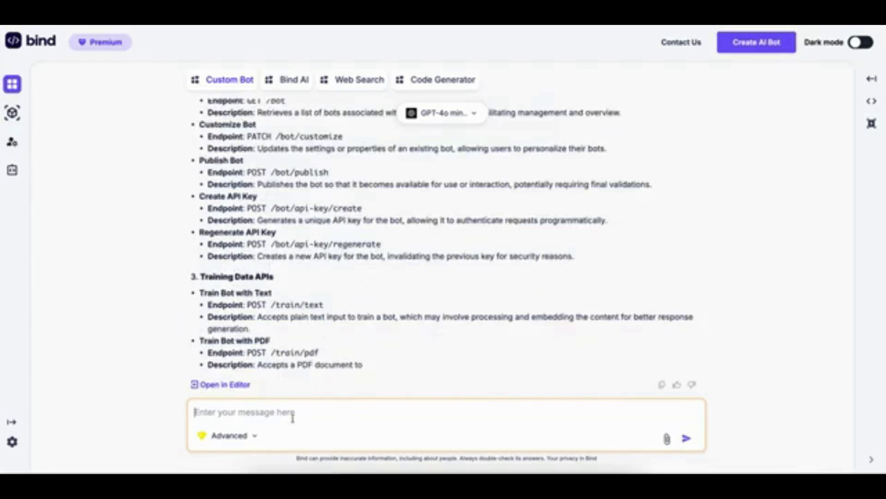
text(Enhance the user registration code by adding a "Login with Discord" option.)
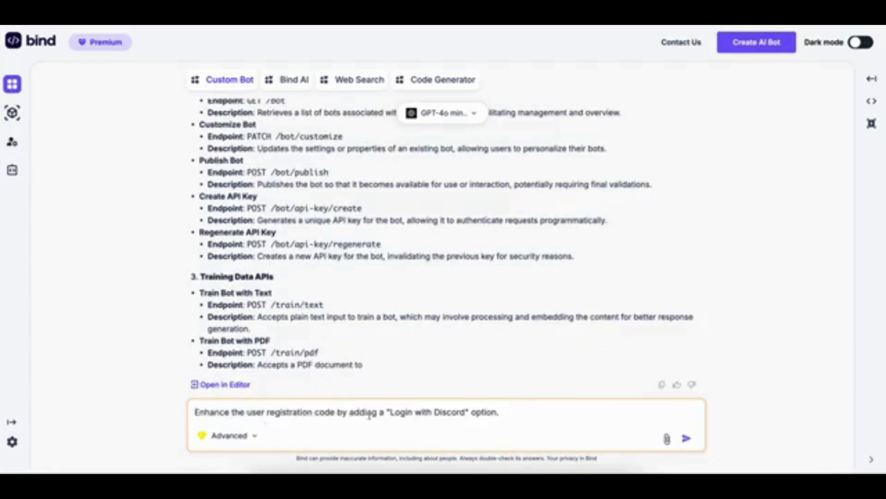
Step: Send the Discord login request, then load the returned Flask code into the editor and copy it
click(685, 439)
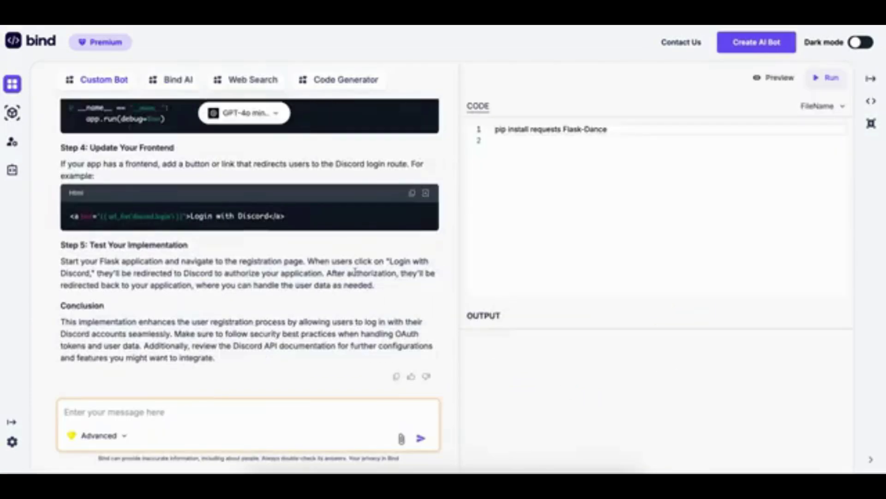
scroll(257, 248, up, 1)
scroll(235, 253, up, 2)
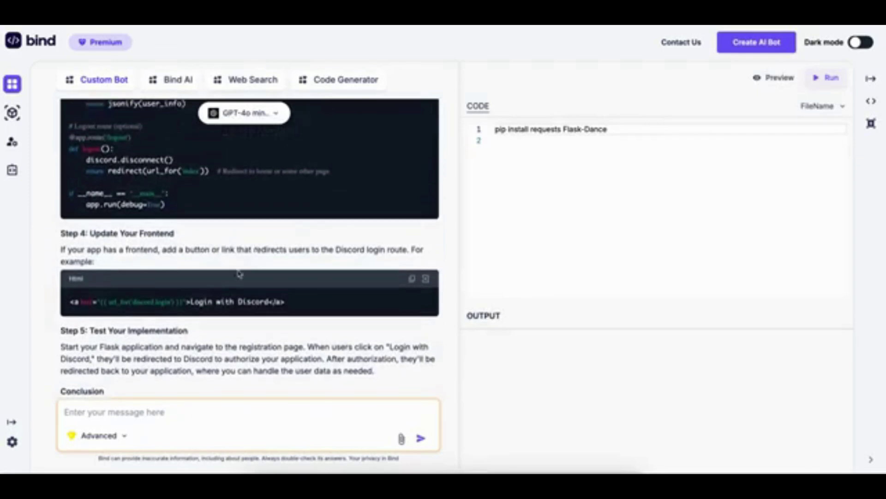
scroll(211, 262, up, 3)
scroll(211, 262, up, 2)
scroll(209, 261, up, 2)
scroll(210, 259, up, 2)
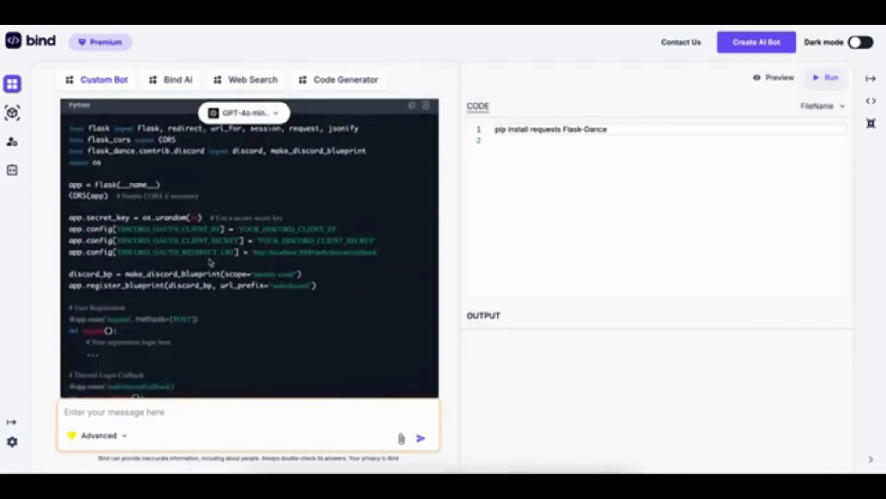
scroll(184, 239, up, 2)
scroll(184, 239, up, 1)
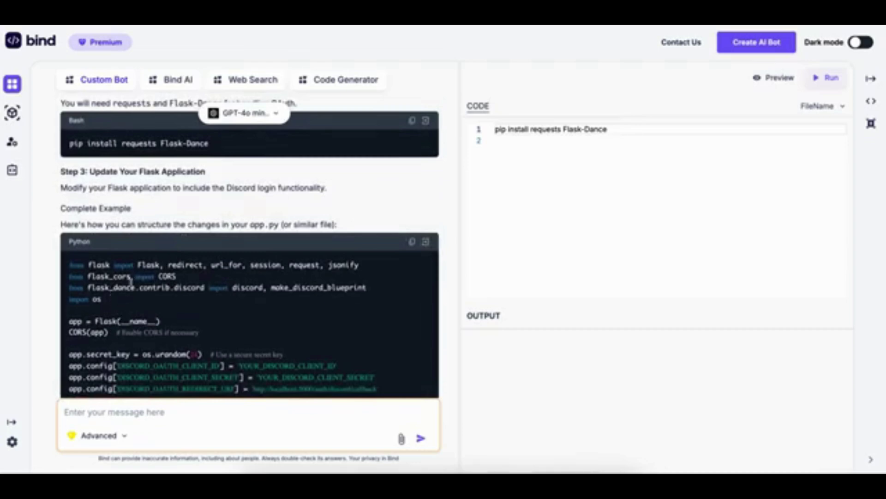
scroll(133, 281, down, 5)
scroll(134, 282, down, 2)
scroll(134, 281, down, 4)
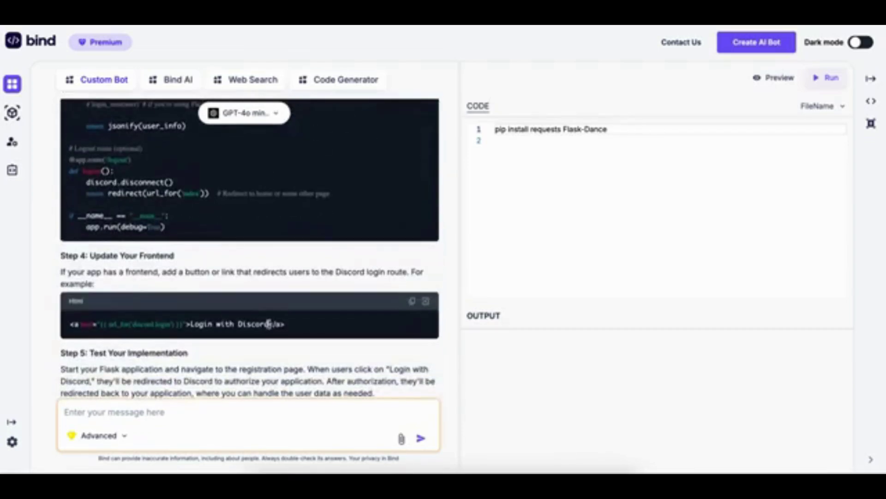
scroll(335, 210, up, 1)
scroll(335, 210, up, 3)
scroll(335, 210, up, 1)
scroll(335, 210, up, 2)
scroll(335, 210, up, 2)
scroll(336, 209, up, 3)
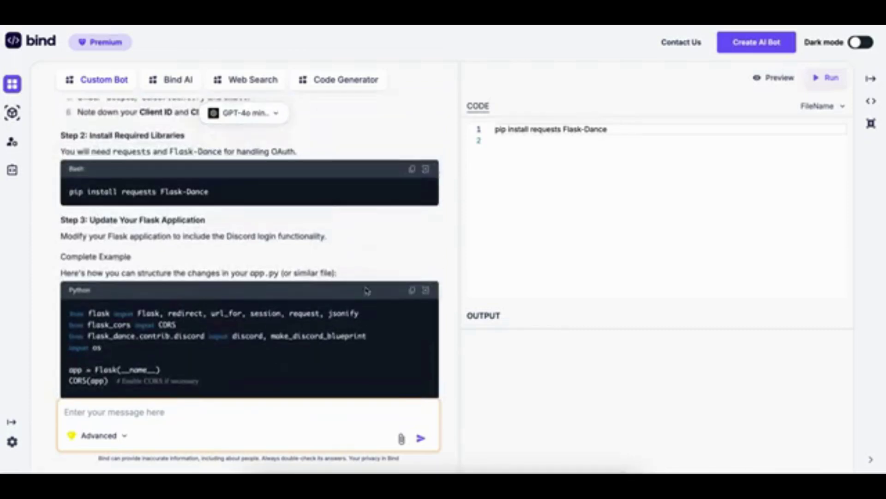
click(425, 291)
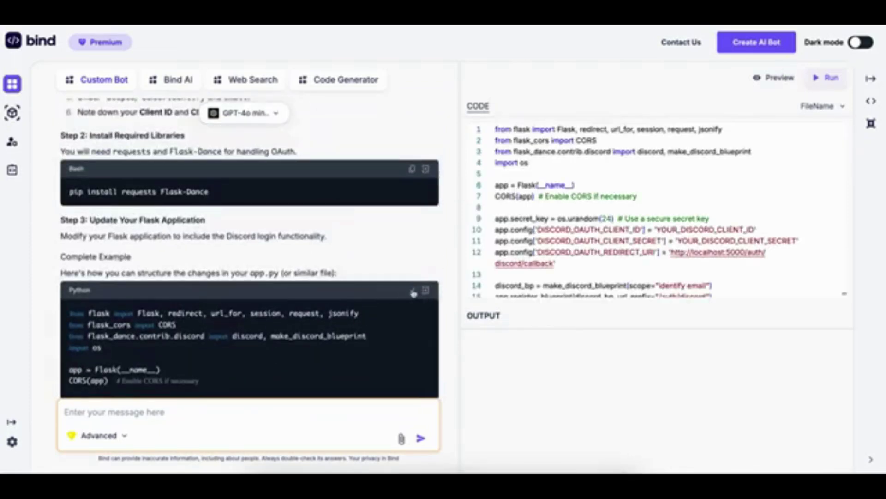
click(412, 292)
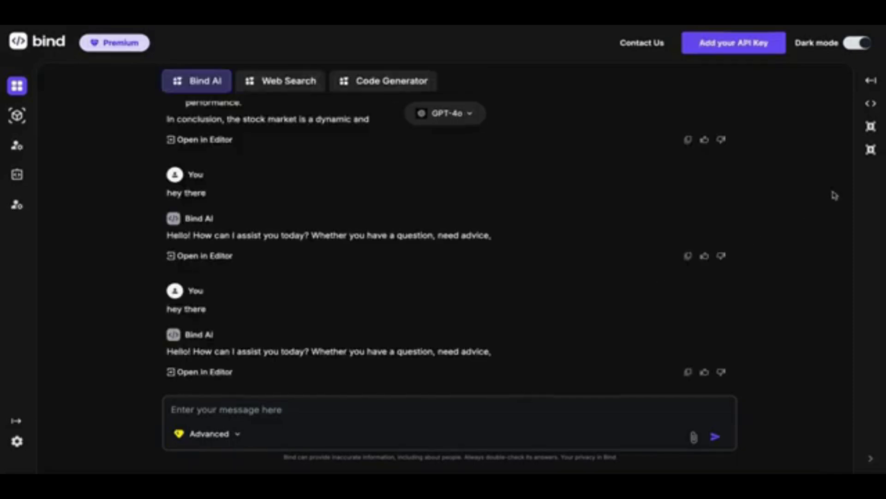
Step: Create the 'my bot' GPT agent with a name, description and system prompt filled in
click(872, 150)
scroll(594, 383, down, 1)
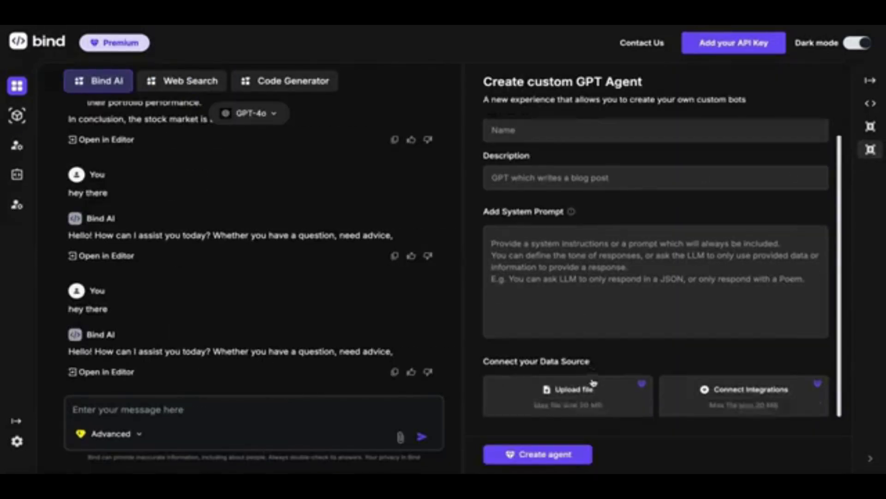
scroll(586, 243, up, 1)
scroll(585, 319, down, 1)
click(545, 457)
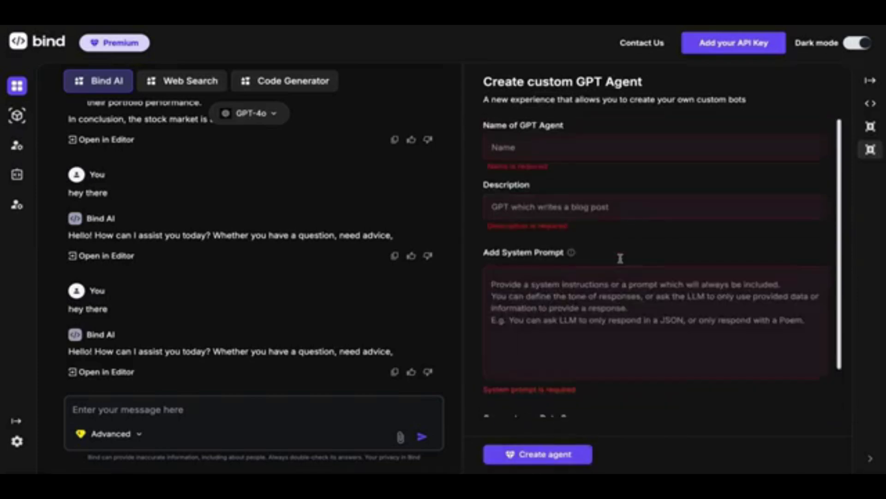
click(518, 146)
text(my bot)
click(515, 207)
text(shgcgschsic;hisc)
click(552, 310)
text(sbcdbscjhbdsvbdsbvbsdvb dsbvjbdskj vbdsk)
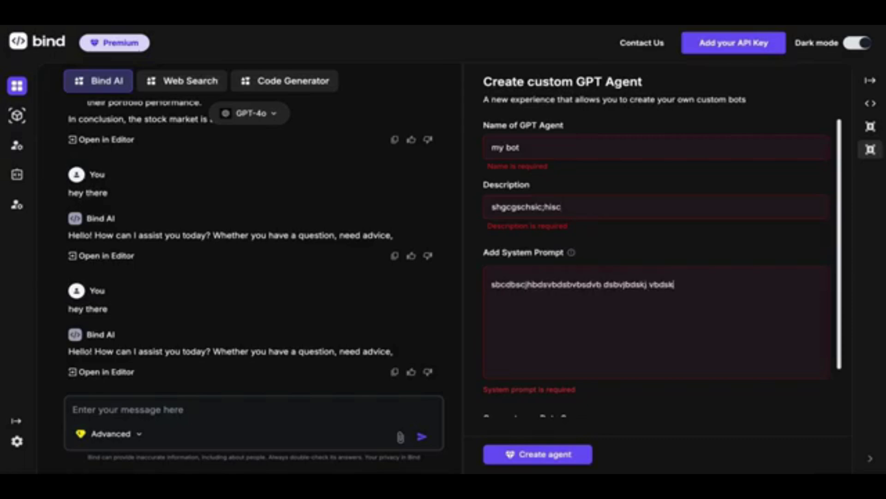
text(vbc kdsbvcbdsv)
scroll(603, 388, down, 2)
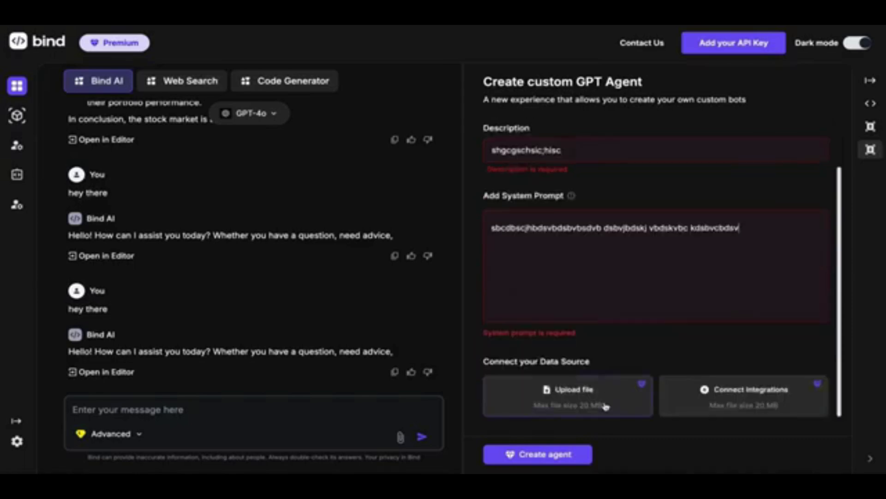
click(532, 455)
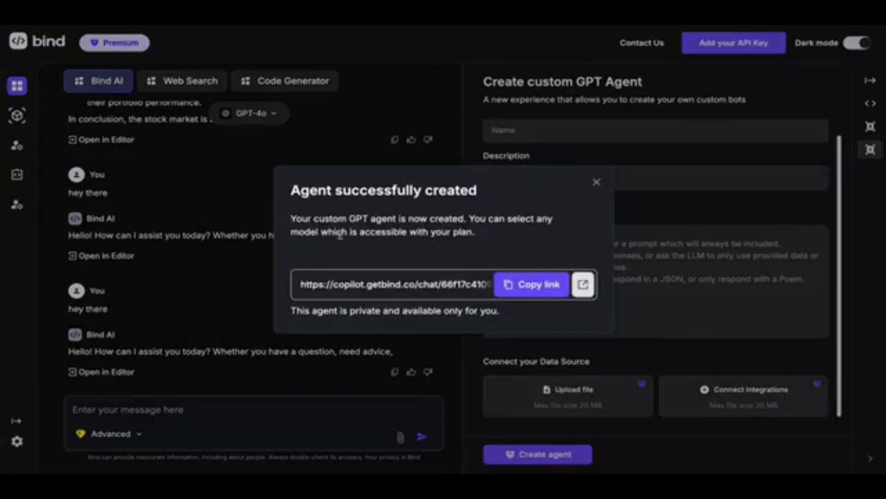